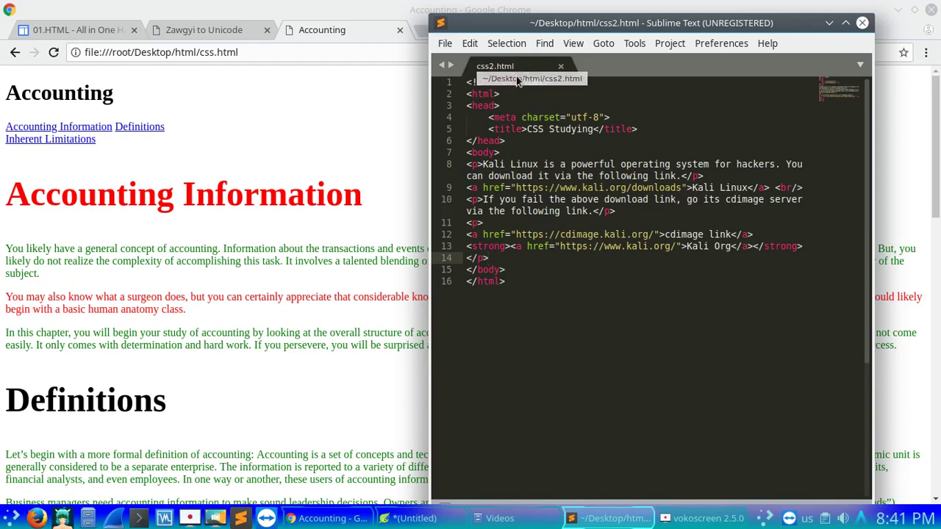
Load css2.html in Chrome and look over its unstyled Kali Linux paragraph and links.
{"action": "left_click", "coordinate": [212, 53]}
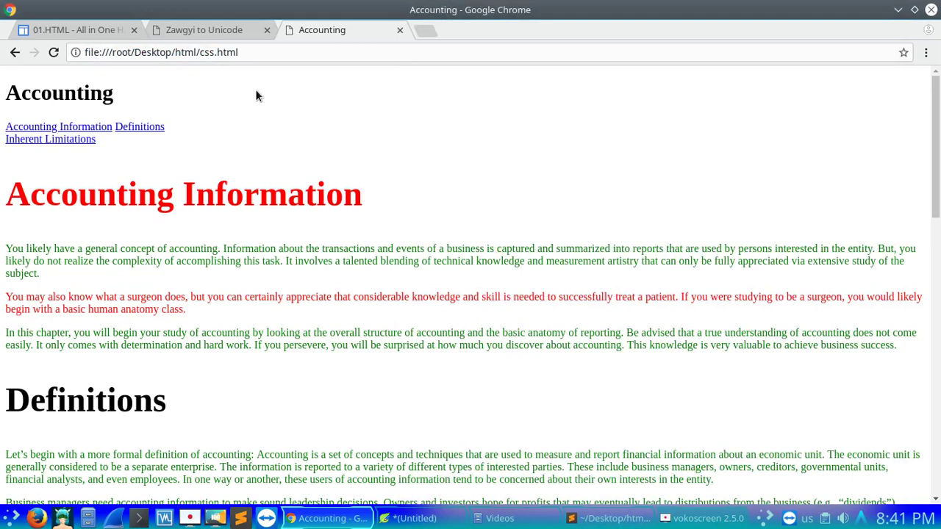
{"action": "type", "text": "2"}
{"action": "key", "text": "Return"}
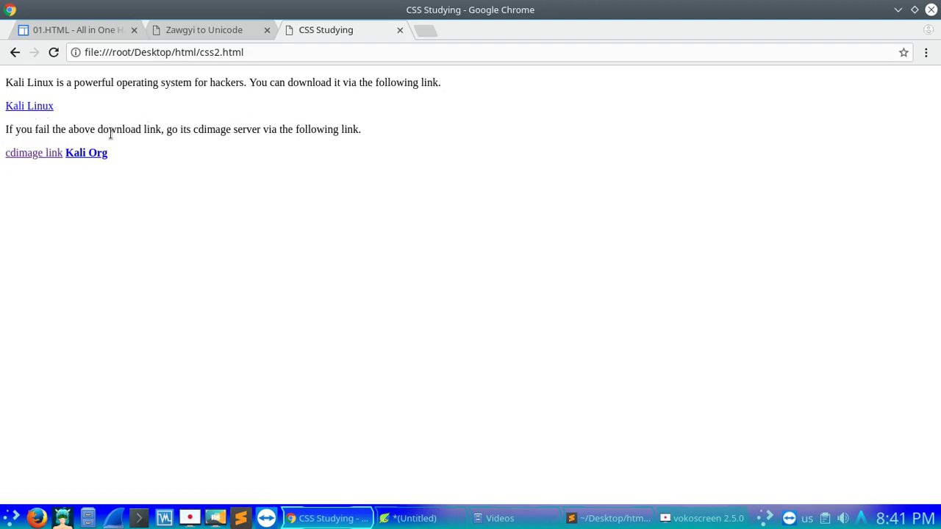
{"action": "left_click_drag", "start_coordinate": [156, 129], "coordinate": [4, 131]}
{"action": "left_click", "coordinate": [328, 130]}
Add a <br/> after the Kali Org link line, save css2.html, and reload Chrome.
{"action": "left_click", "coordinate": [609, 519]}
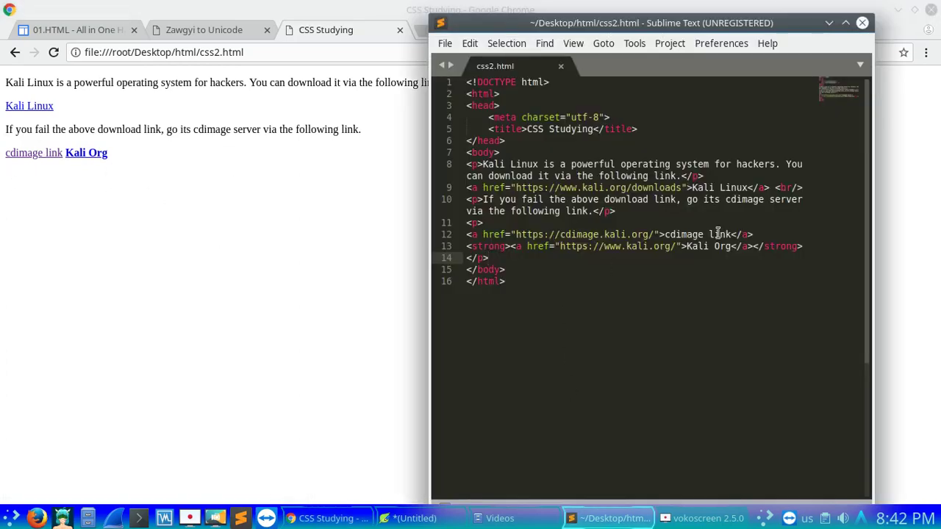
{"action": "left_click", "coordinate": [790, 234]}
{"action": "left_click", "coordinate": [812, 246]}
{"action": "type", "text": "<"}
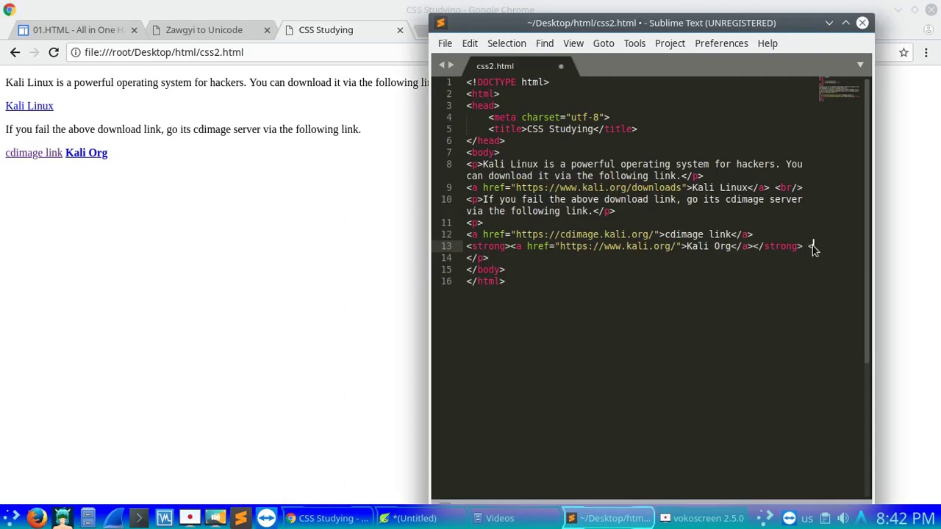
{"action": "type", "text": "/p>br"}
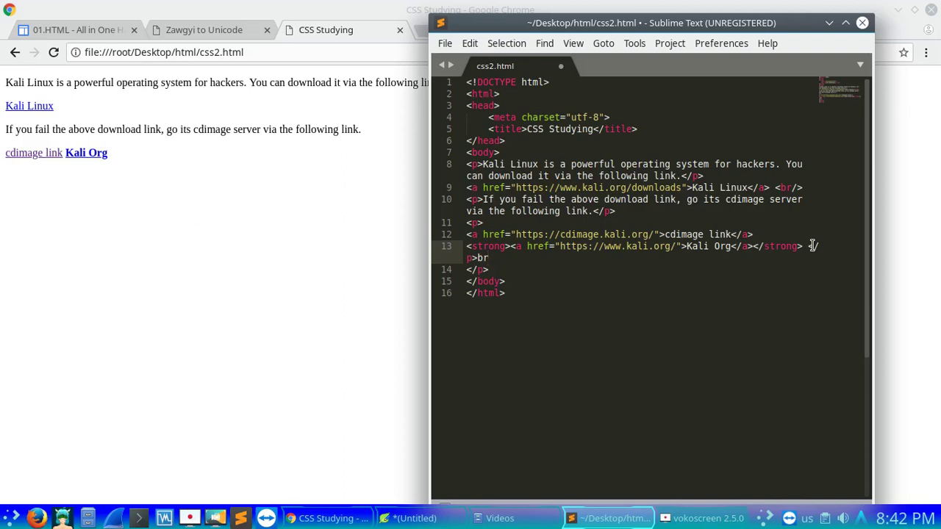
{"action": "key", "text": "BackSpace"}
{"action": "key", "text": "BackSpace"}
{"action": "key", "text": "BackSpace"}
{"action": "key", "text": "BackSpace"}
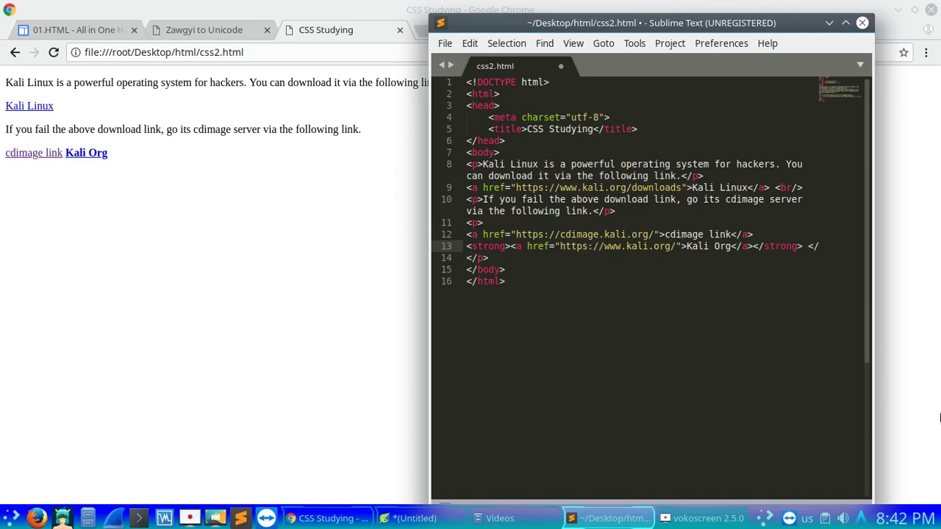
{"action": "type", "text": "br"}
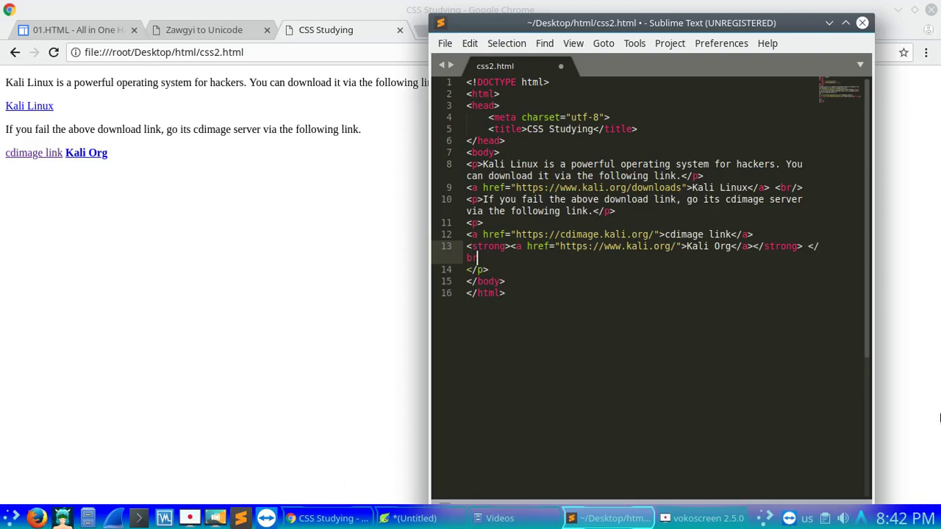
{"action": "key", "text": "BackSpace"}
{"action": "key", "text": "BackSpace"}
{"action": "key", "text": "BackSpace"}
{"action": "type", "text": "br/>"}
{"action": "left_click", "coordinate": [445, 44]}
{"action": "left_click", "coordinate": [463, 173]}
{"action": "left_click", "coordinate": [329, 519]}
{"action": "left_click", "coordinate": [54, 52]}
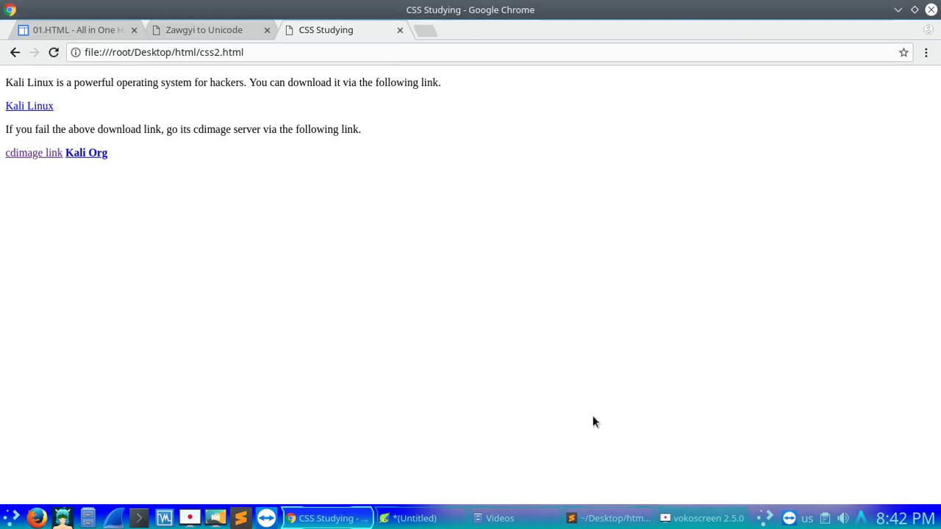
Add a <br/> at the end of line 12 after the cdimage link, save, and reload Chrome.
{"action": "left_click", "coordinate": [572, 518]}
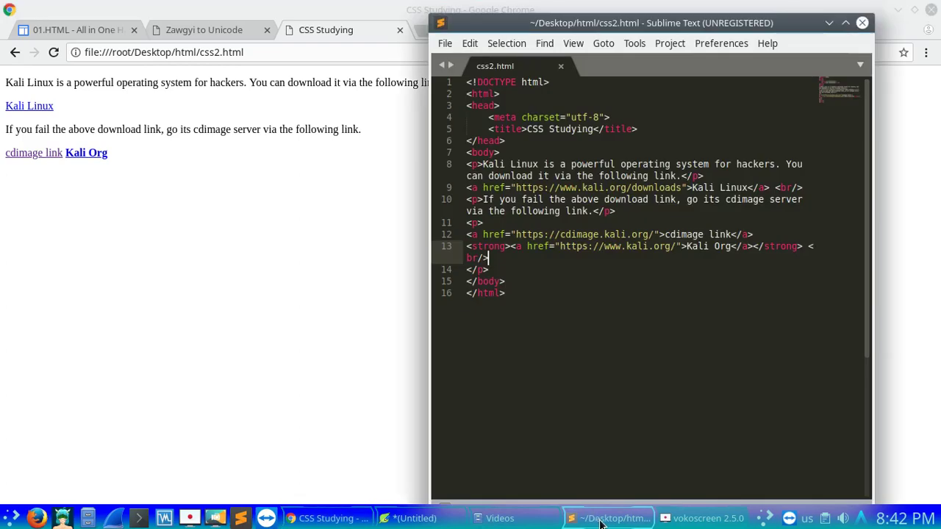
{"action": "left_click", "coordinate": [782, 234]}
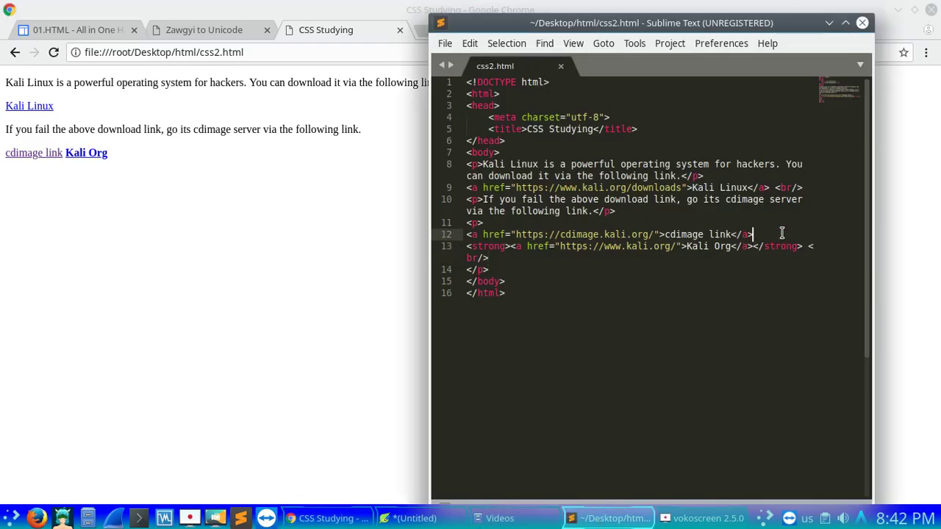
{"action": "type", "text": "<"}
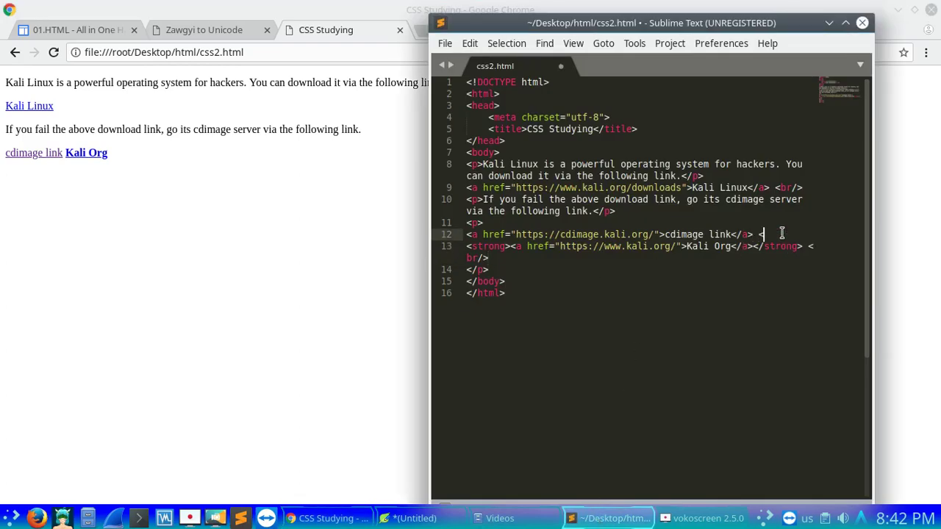
{"action": "type", "text": "br"}
{"action": "type", "text": "/>"}
{"action": "left_click", "coordinate": [445, 42]}
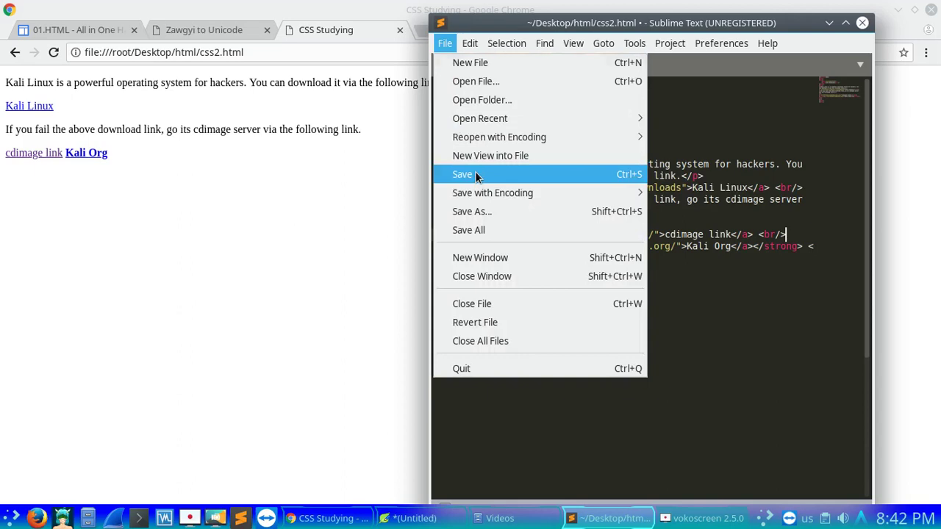
{"action": "left_click", "coordinate": [463, 174]}
{"action": "left_click", "coordinate": [256, 166]}
{"action": "left_click", "coordinate": [53, 52]}
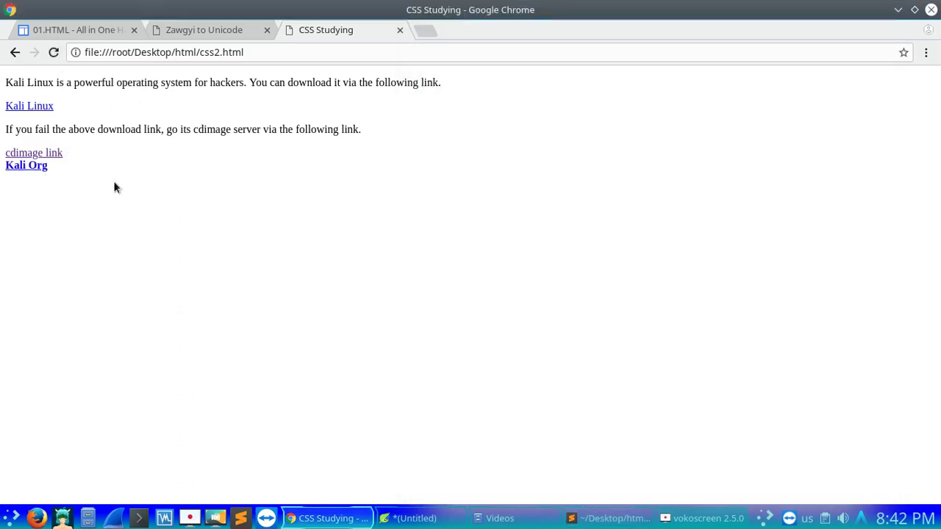
Add a second <br/> on a new line after line 12, save, and check it in Chrome.
{"action": "left_click", "coordinate": [610, 518]}
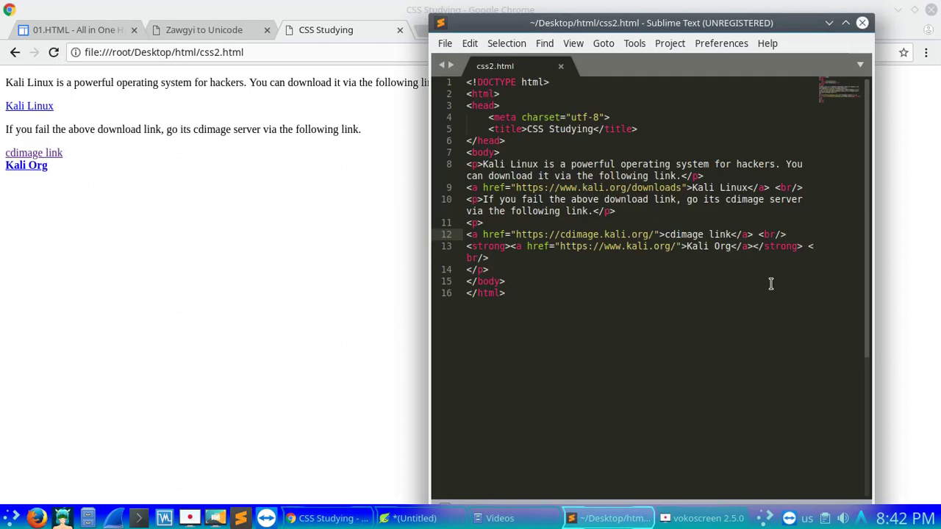
{"action": "key", "text": "Return"}
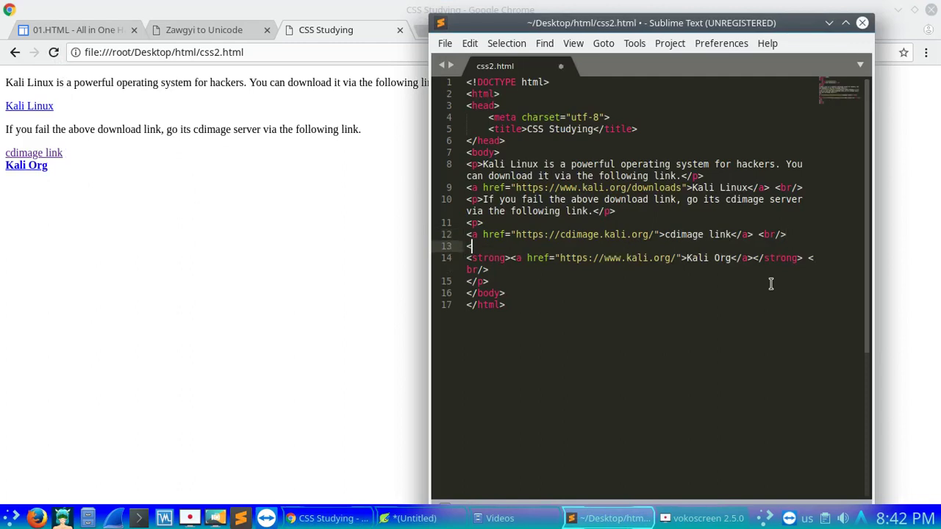
{"action": "type", "text": "<br/>"}
{"action": "left_click", "coordinate": [445, 42]}
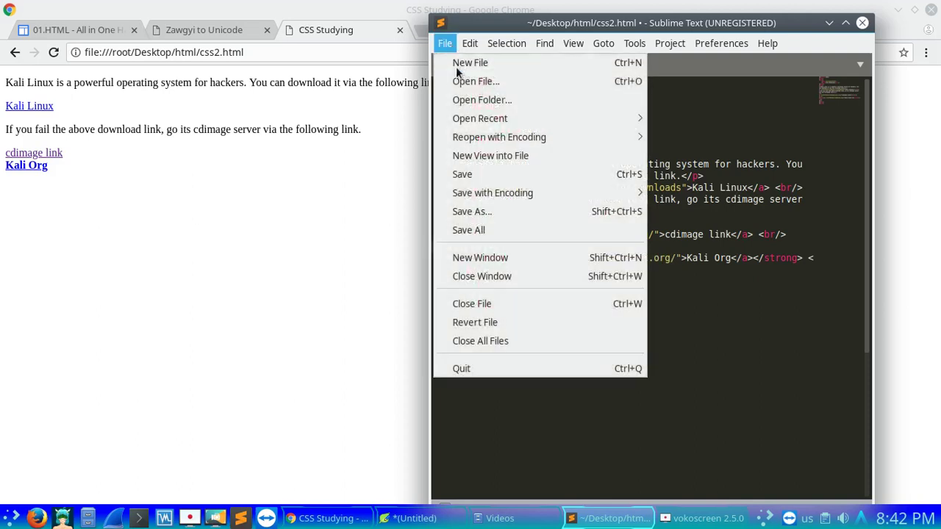
{"action": "left_click", "coordinate": [475, 176]}
{"action": "left_click", "coordinate": [269, 182]}
{"action": "left_click", "coordinate": [54, 53]}
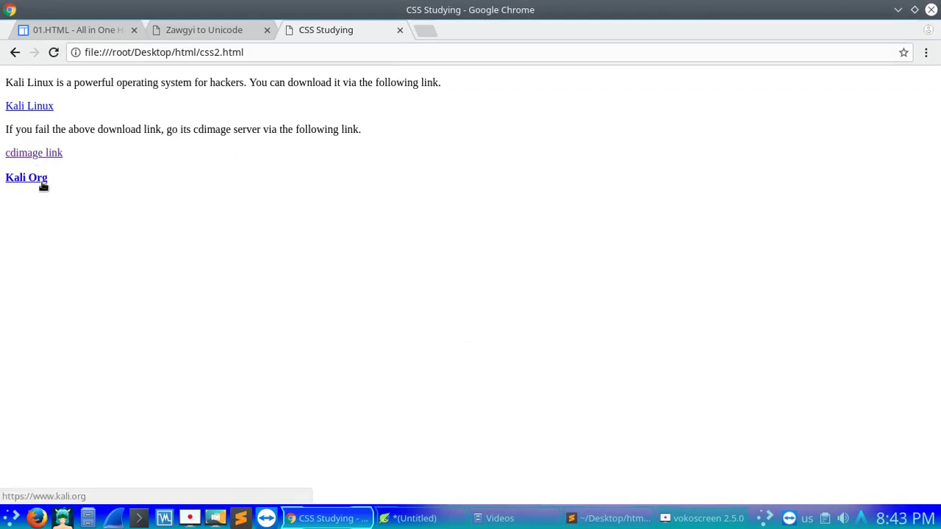
{"action": "left_click", "coordinate": [608, 518]}
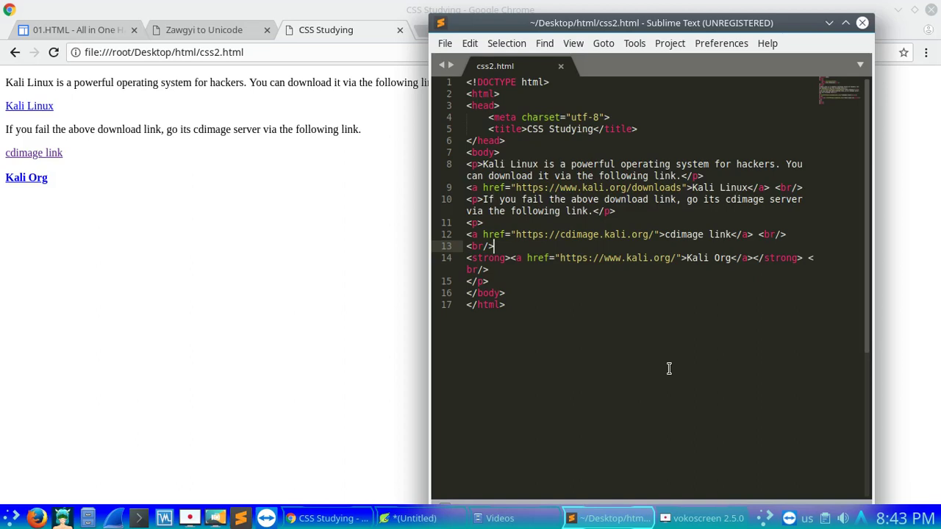
Open an unindented blank line below the title in the head section.
{"action": "left_click", "coordinate": [476, 188]}
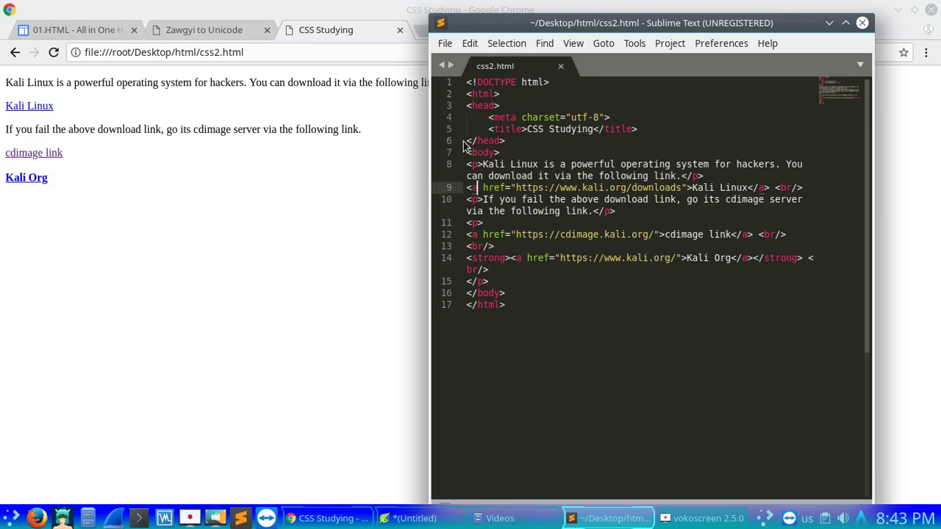
{"action": "left_click", "coordinate": [642, 130]}
{"action": "key", "text": "Return"}
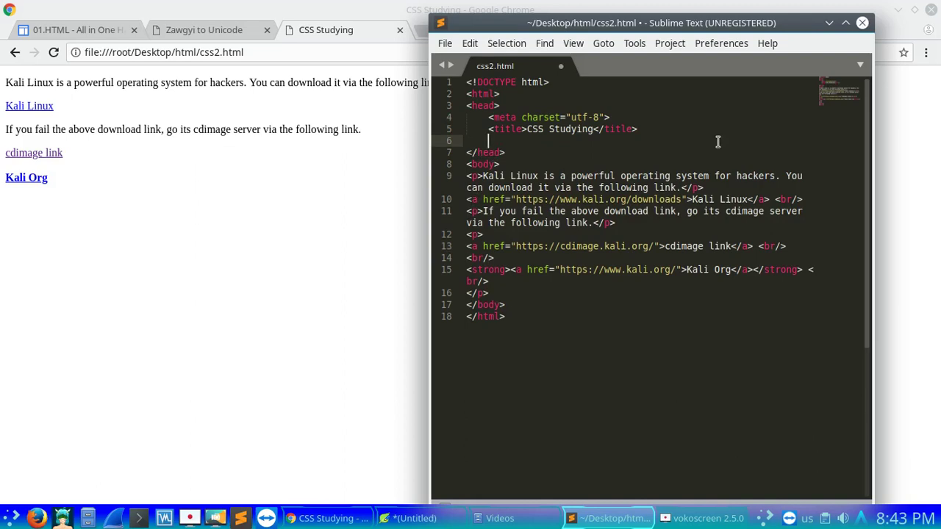
{"action": "key", "text": "BackSpace"}
{"action": "type", "text": "sty"}
{"action": "key", "text": "BackSpace"}
{"action": "key", "text": "BackSpace"}
{"action": "key", "text": "BackSpace"}
{"action": "type", "text": "<s"}
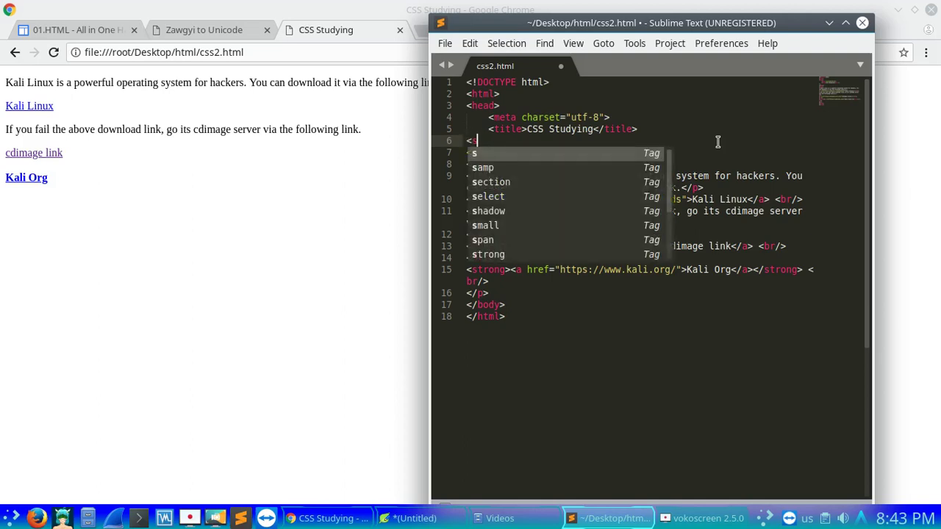
{"action": "type", "text": "ty"}
Insert a <style> tag through autocomplete, leaving an empty line between its tags.
{"action": "key", "text": "Tab"}
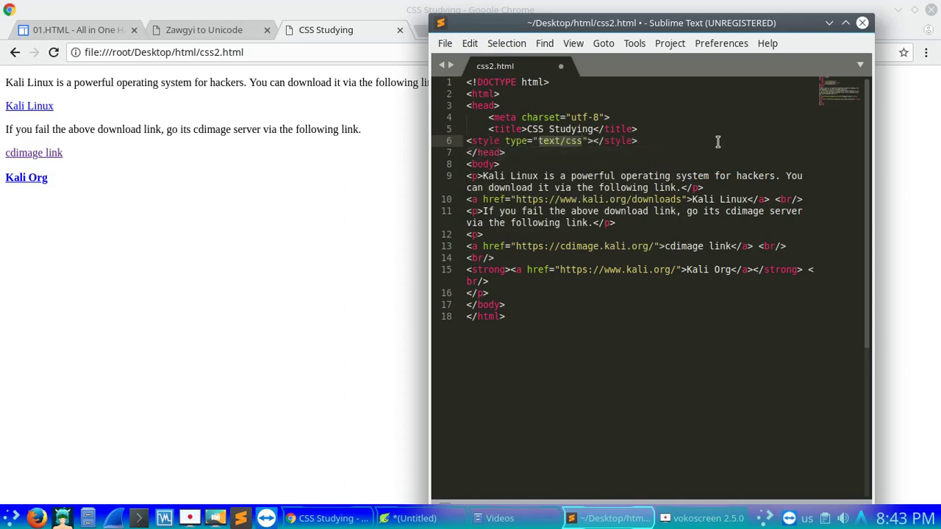
{"action": "key", "text": "End"}
{"action": "key", "text": "Return"}
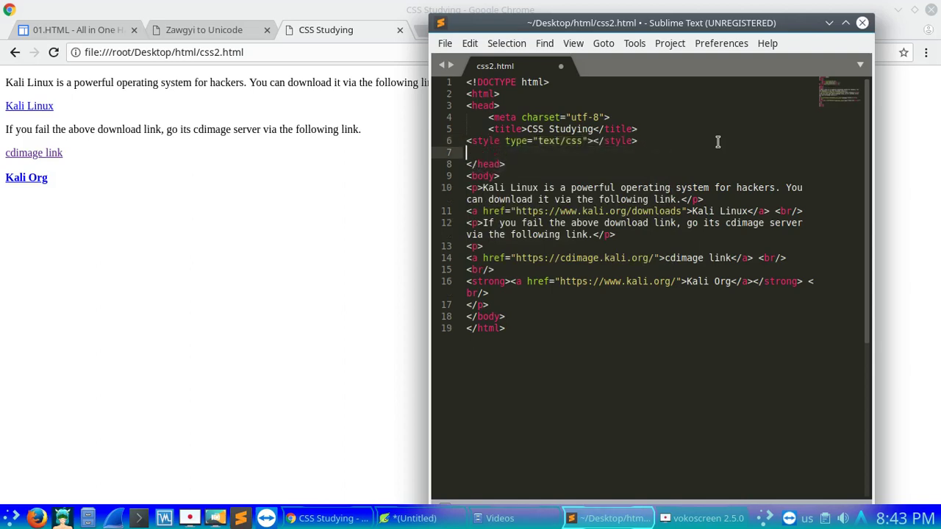
{"action": "key", "text": "BackSpace"}
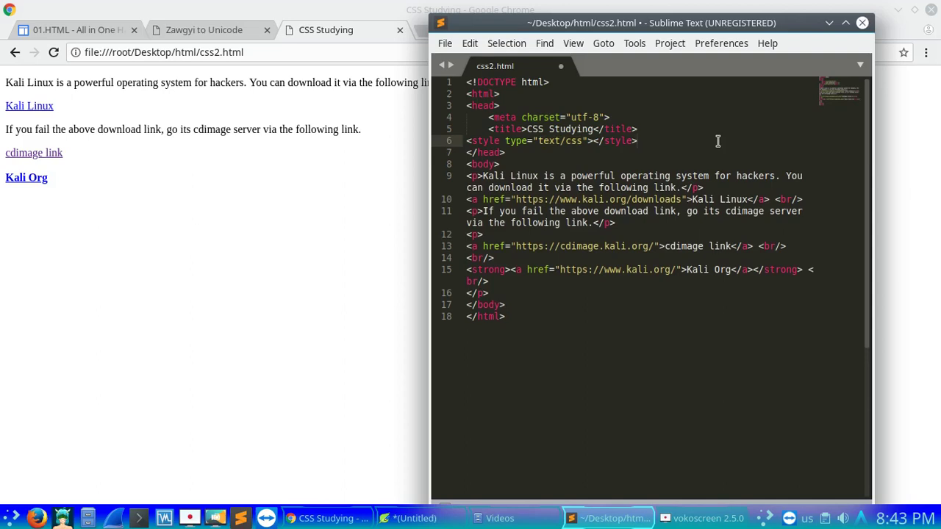
{"action": "left_click", "coordinate": [599, 142]}
{"action": "key", "text": "Return"}
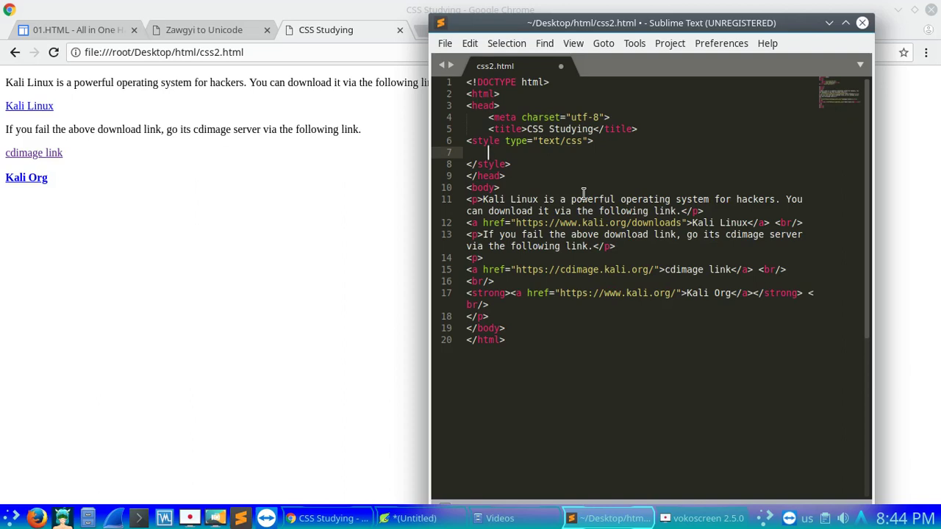
{"action": "left_click", "coordinate": [478, 223]}
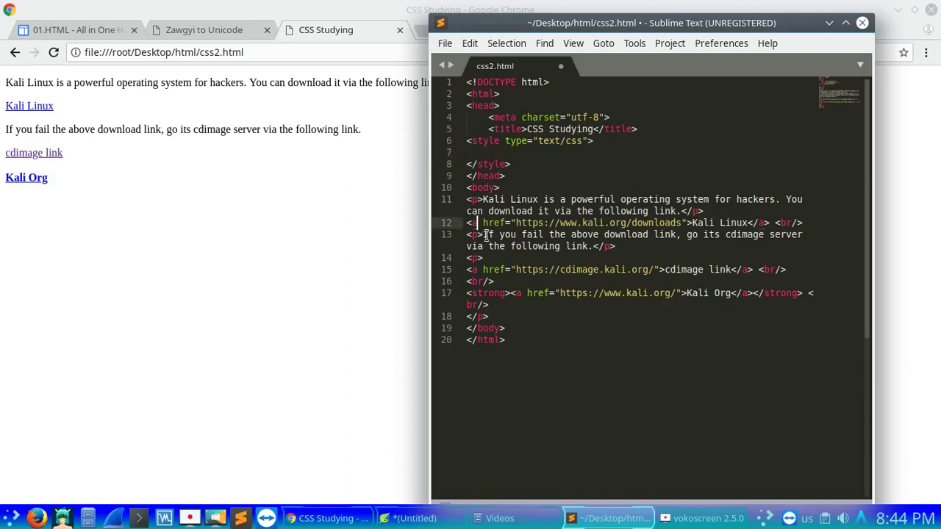
{"action": "key", "text": "ctrl+d"}
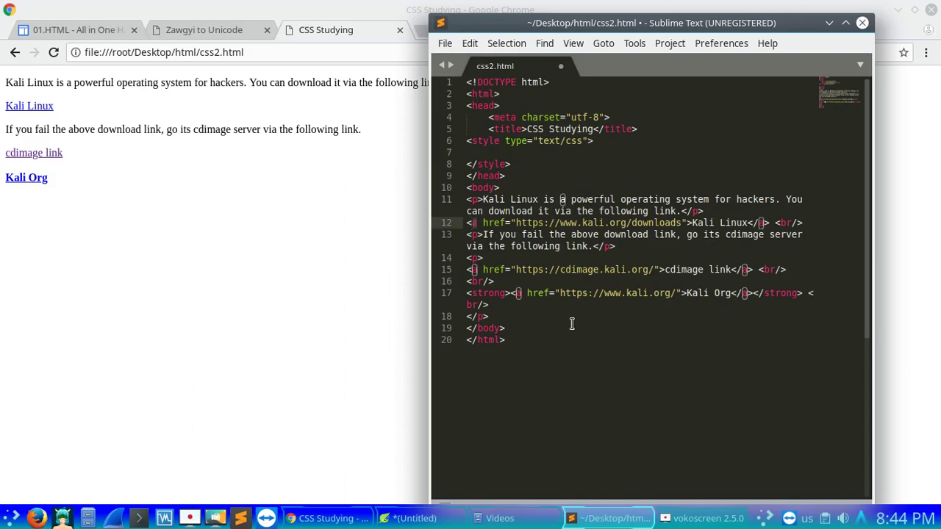
{"action": "left_click", "coordinate": [520, 281]}
{"action": "double_click", "coordinate": [478, 258]}
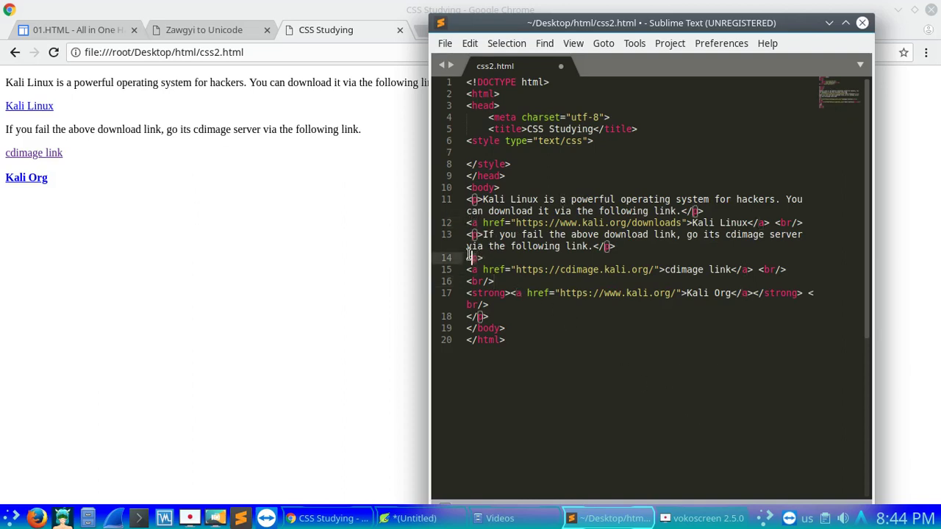
{"action": "left_click", "coordinate": [624, 275]}
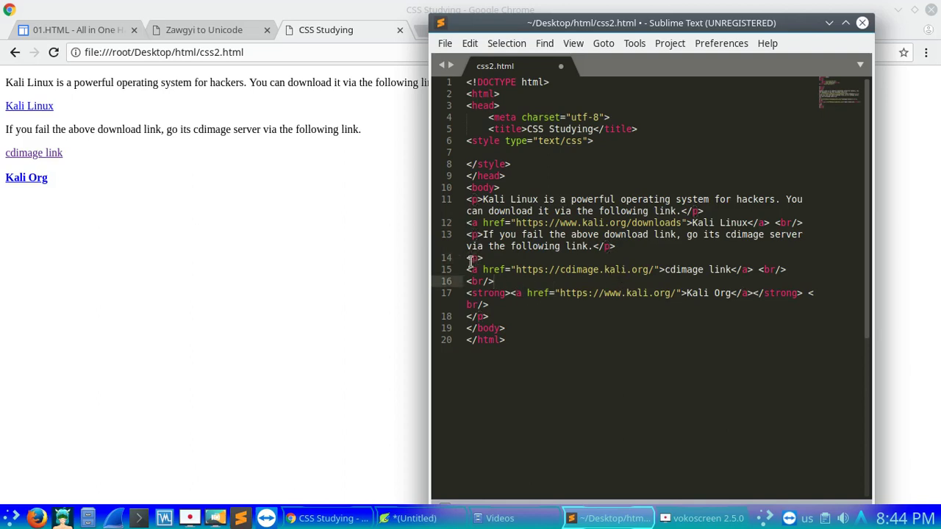
{"action": "left_click", "coordinate": [516, 152]}
{"action": "key", "text": "Tab"}
{"action": "type", "text": "p"}
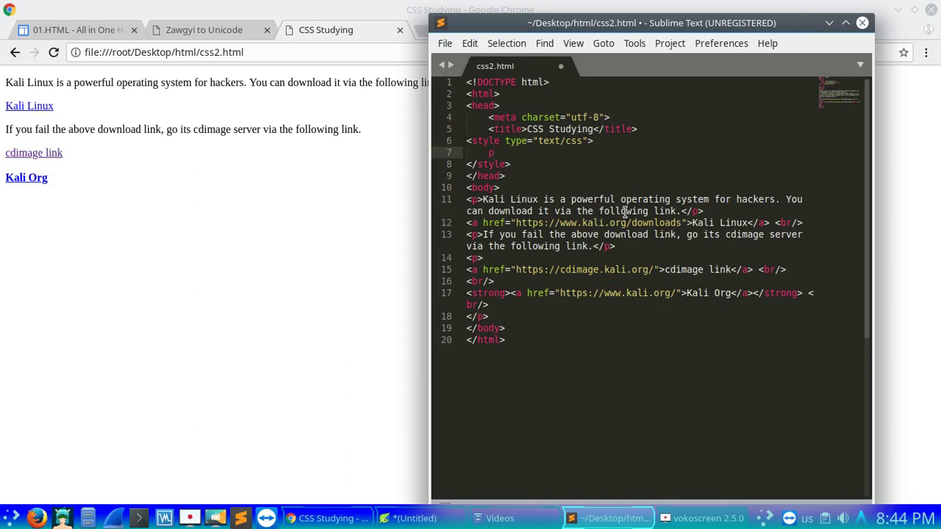
{"action": "type", "text": " a "}
{"action": "type", "text": "{"}
Write the 'p a' rule with its braces on separate lines and begin a color declaration.
{"action": "key", "text": "Return"}
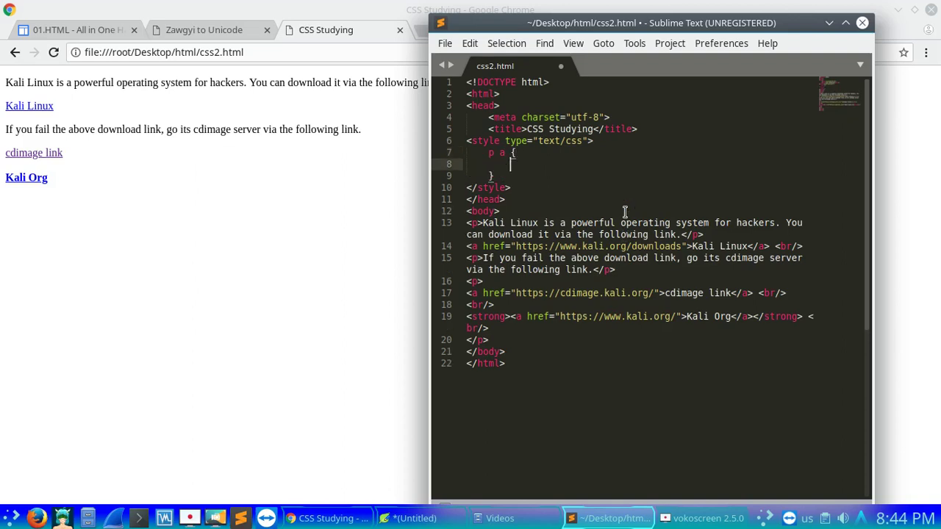
{"action": "type", "text": "col"}
{"action": "key", "text": "Tab"}
{"action": "type", "text": "gr"}
{"action": "type", "text": "ey"}
{"action": "type", "text": ";"}
Save the 'p a { color: grey; }' rule, reload Chrome to see the grey links, then return to Sublime.
{"action": "left_click", "coordinate": [445, 42]}
{"action": "left_click", "coordinate": [470, 175]}
{"action": "left_click", "coordinate": [220, 294]}
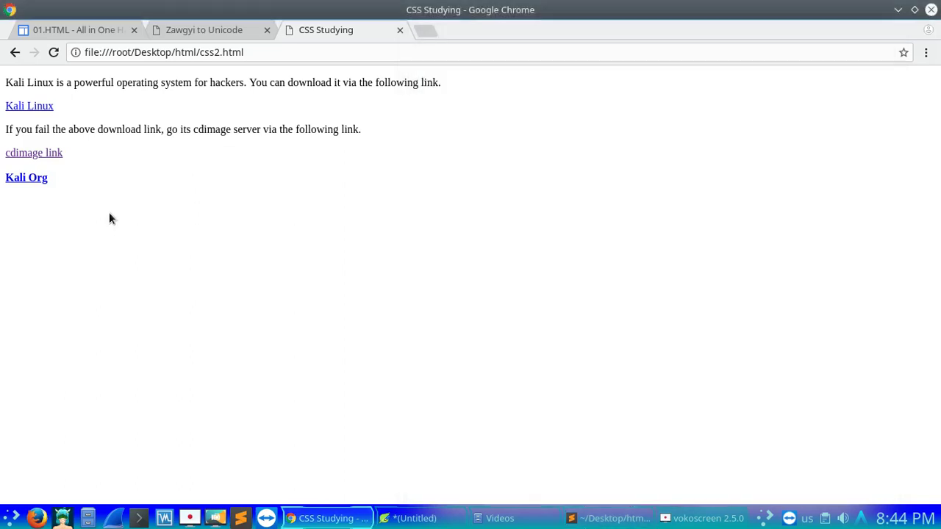
{"action": "left_click", "coordinate": [56, 51]}
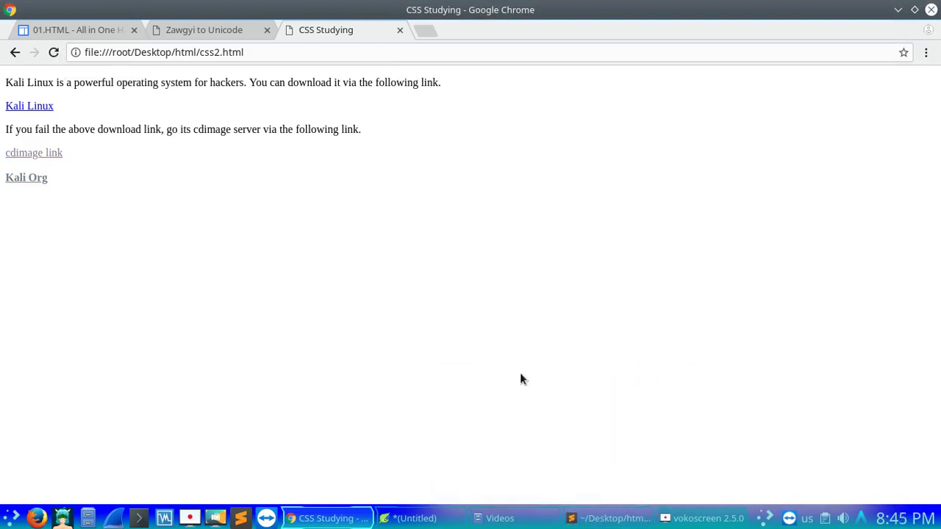
{"action": "left_click", "coordinate": [609, 518]}
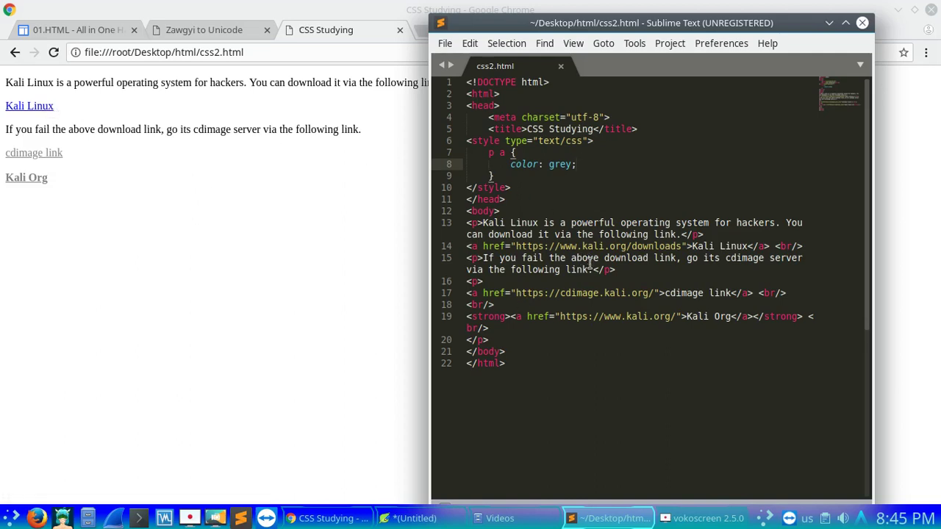
Check the Kali Linux link tag, then put the caret between p and a in the selector.
{"action": "left_click", "coordinate": [724, 248]}
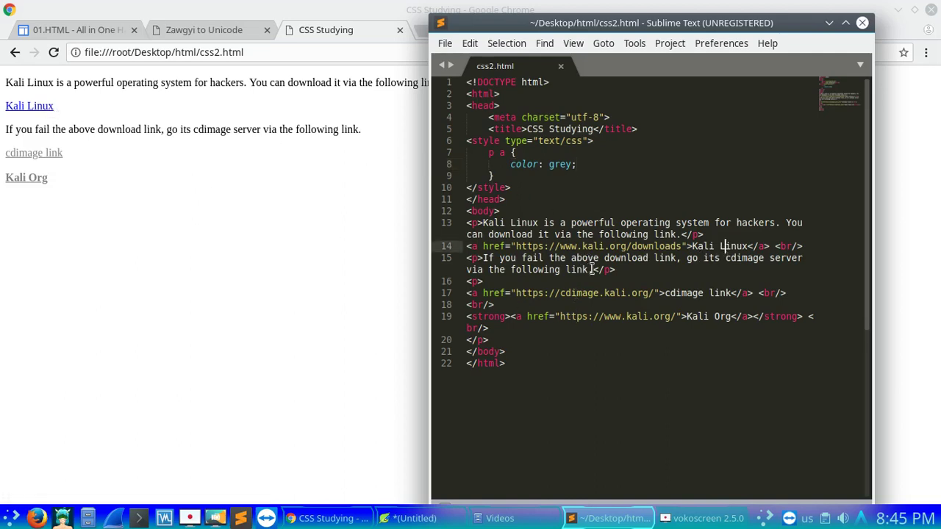
{"action": "left_click_drag", "start_coordinate": [479, 246], "coordinate": [466, 246]}
{"action": "left_click", "coordinate": [501, 153]}
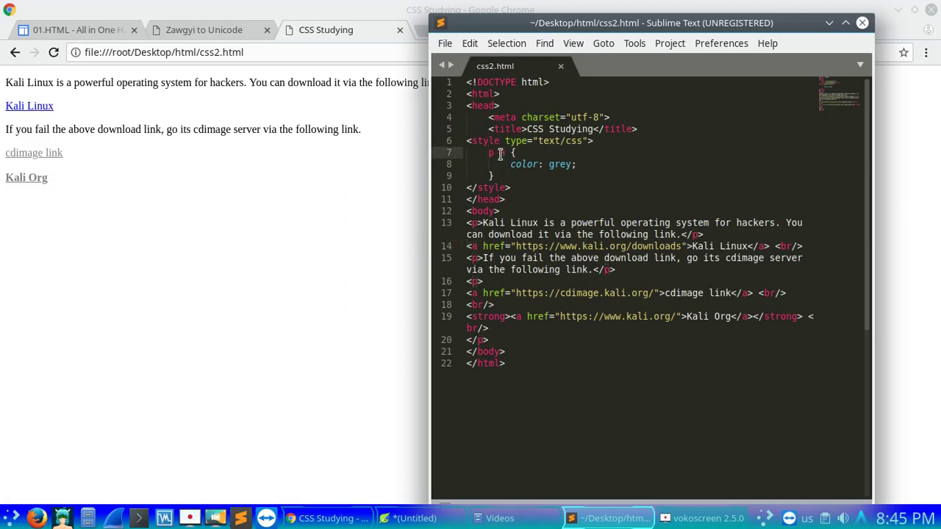
{"action": "left_click", "coordinate": [494, 152]}
{"action": "type", "text": "strong"}
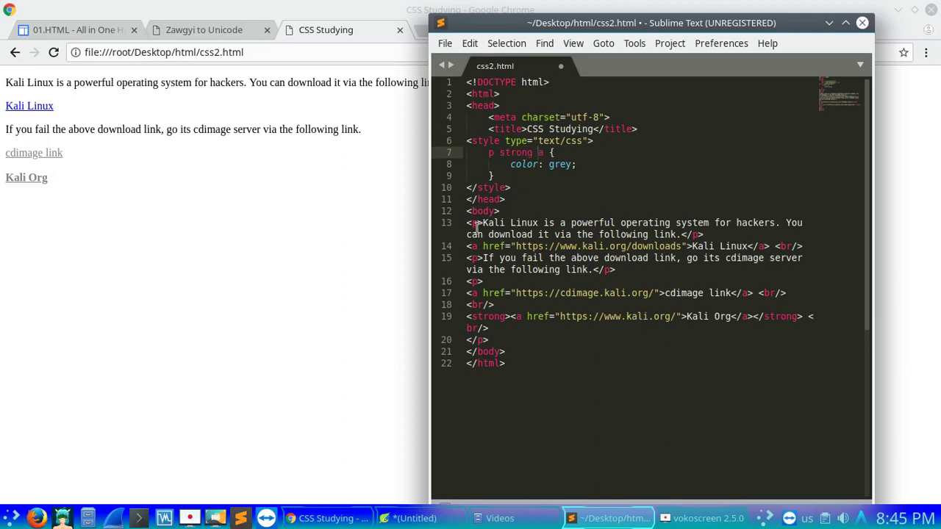
Save the 'p strong a' selector and reload Chrome to compare the link colours.
{"action": "left_click", "coordinate": [445, 42]}
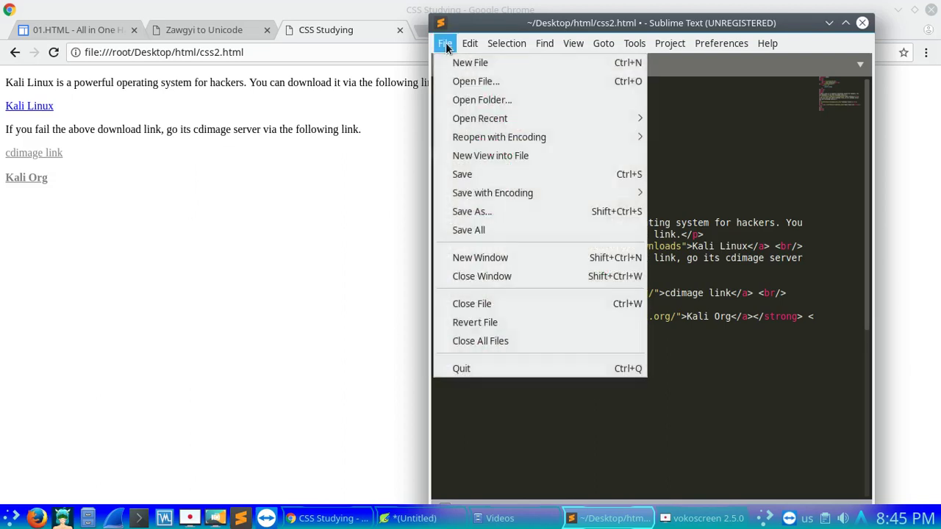
{"action": "left_click", "coordinate": [462, 174]}
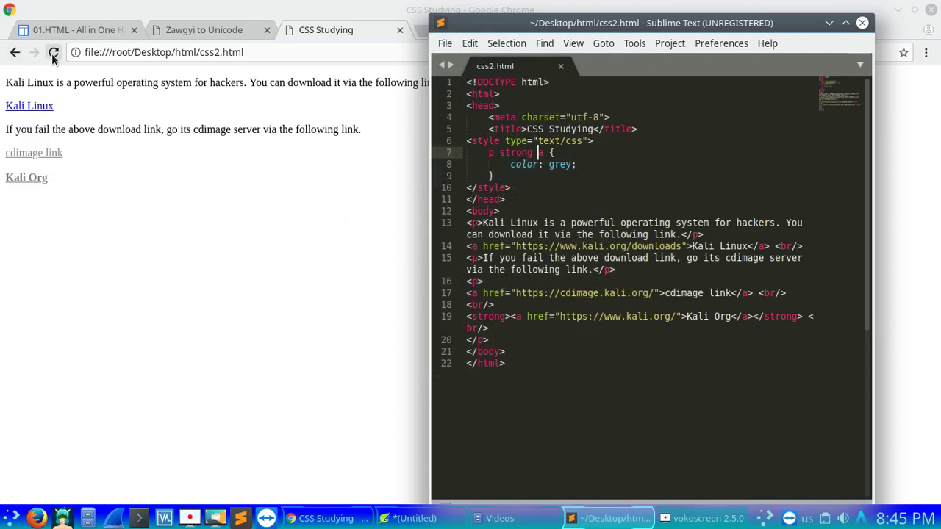
{"action": "left_click", "coordinate": [54, 52]}
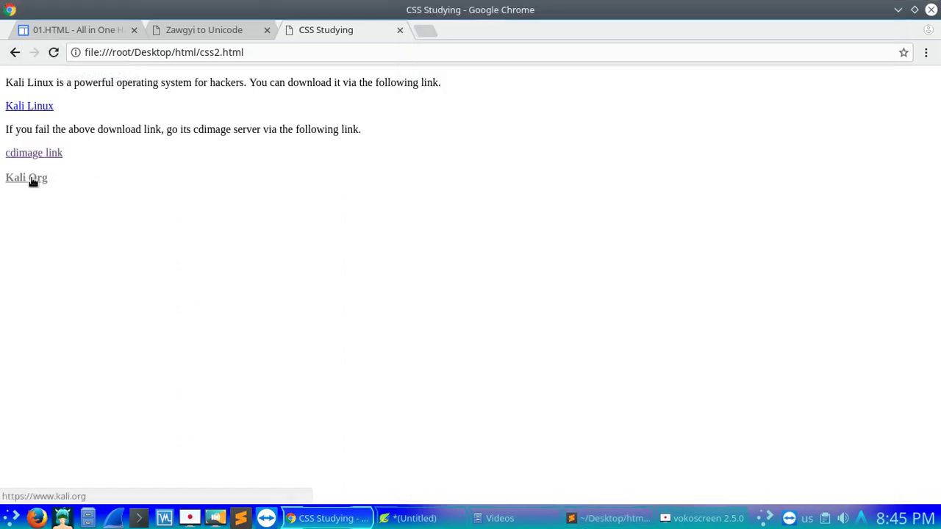
{"action": "left_click", "coordinate": [609, 518]}
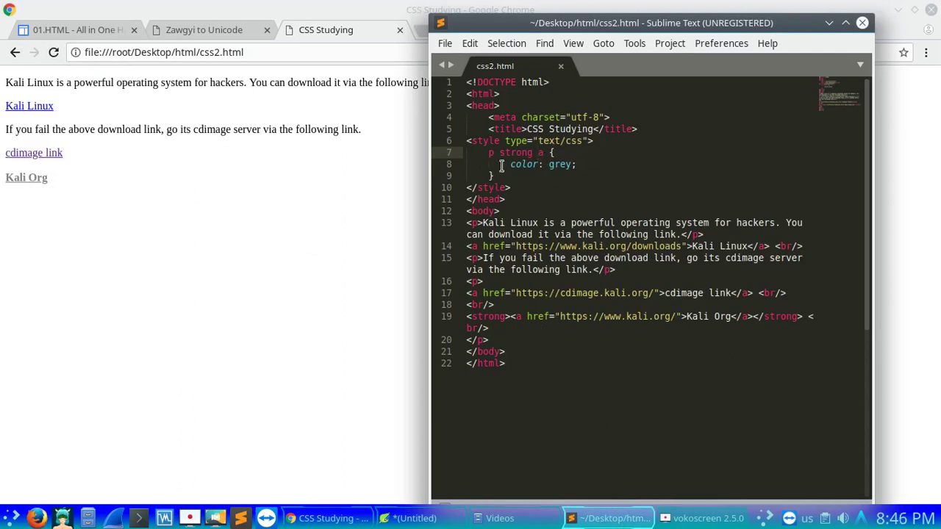
Delete 'strong' from the line 7 selector so it reads 'p a' again.
{"action": "left_click", "coordinate": [539, 153]}
{"action": "left_click_drag", "start_coordinate": [686, 317], "coordinate": [732, 317]}
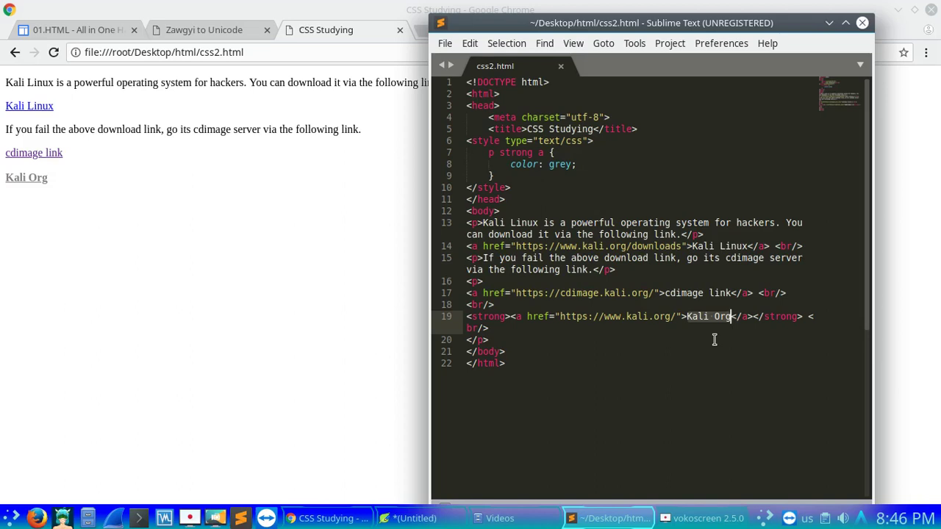
{"action": "left_click", "coordinate": [489, 153]}
{"action": "type", "text": "p"}
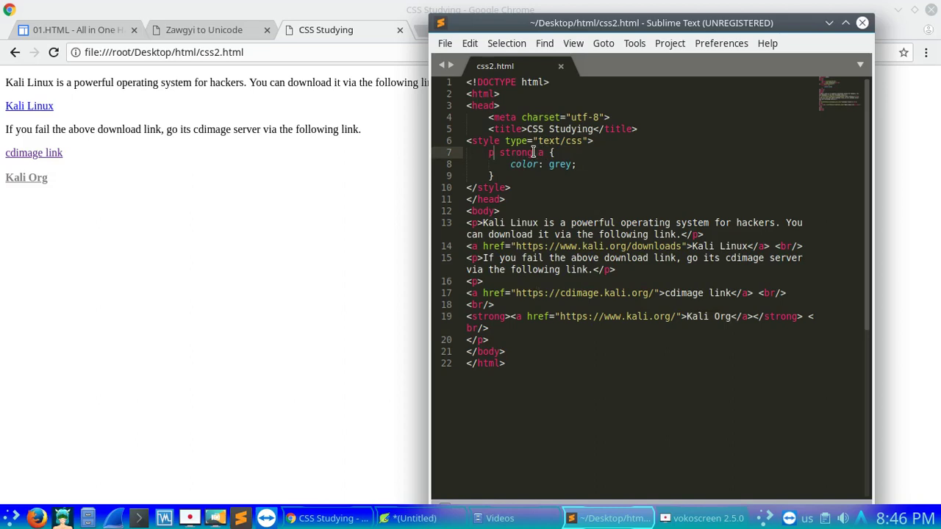
{"action": "left_click_drag", "start_coordinate": [531, 152], "coordinate": [500, 153]}
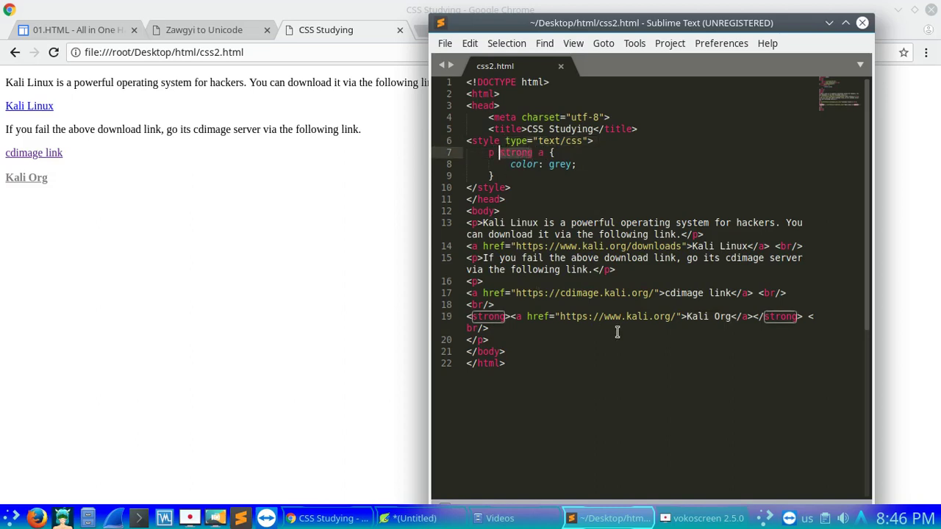
{"action": "key", "text": "BackSpace"}
{"action": "key", "text": "BackSpace"}
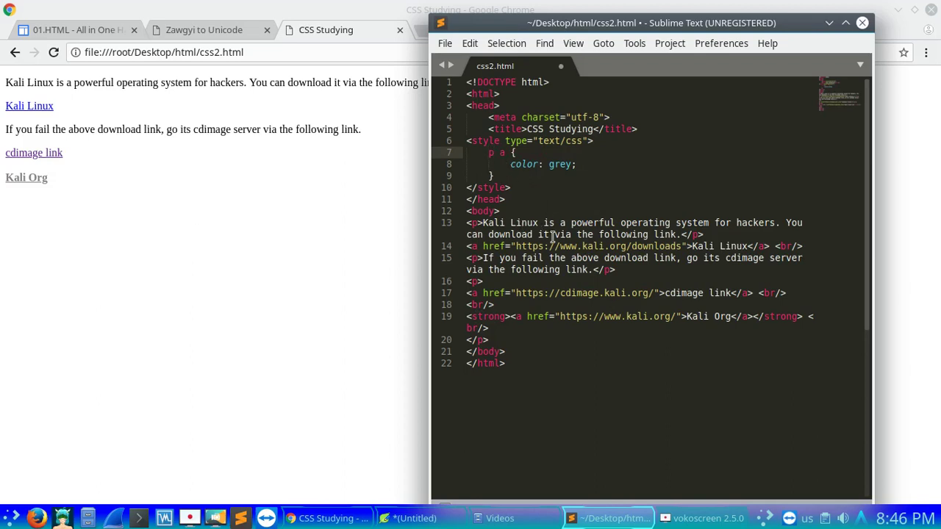
{"action": "type", "text": "#"}
Add id="p" to the line 16 paragraph for the '#p a' rule, save, and reload Chrome.
{"action": "left_click", "coordinate": [479, 281]}
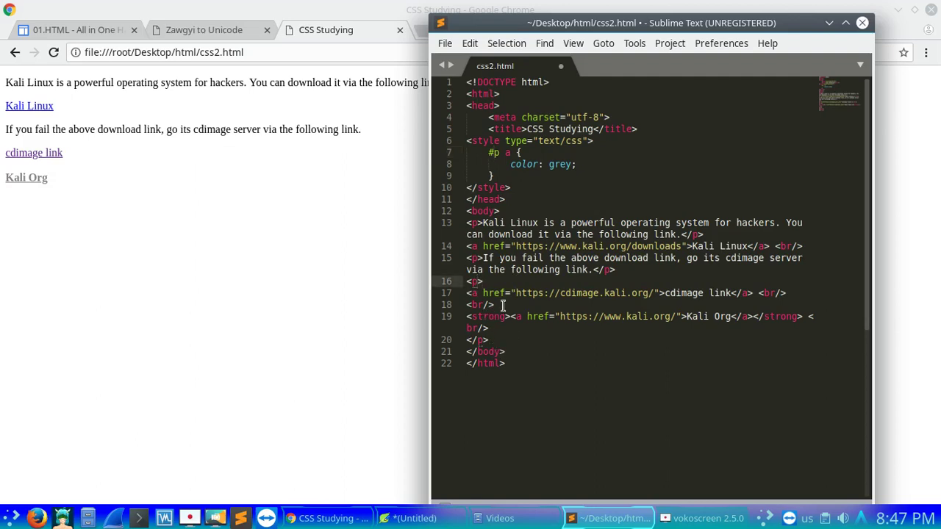
{"action": "type", "text": "id"}
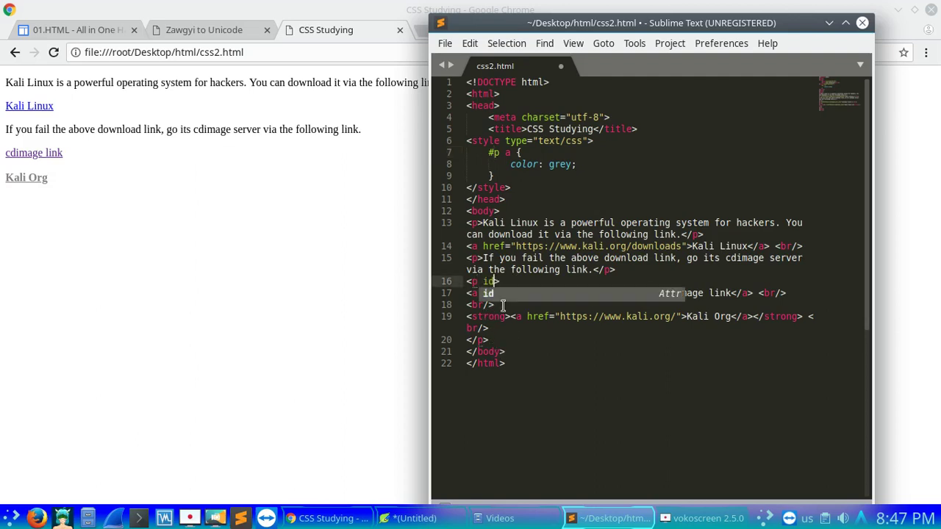
{"action": "type", "text": "=\""}
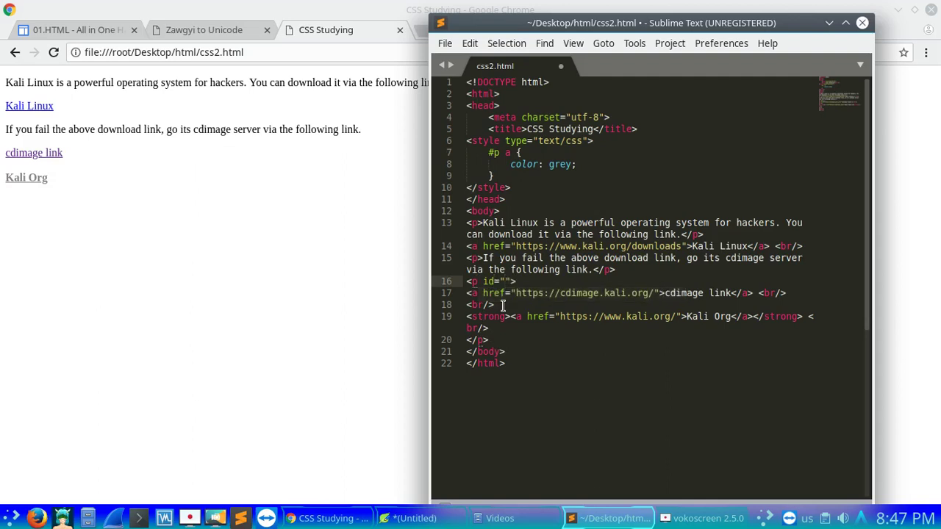
{"action": "type", "text": "p"}
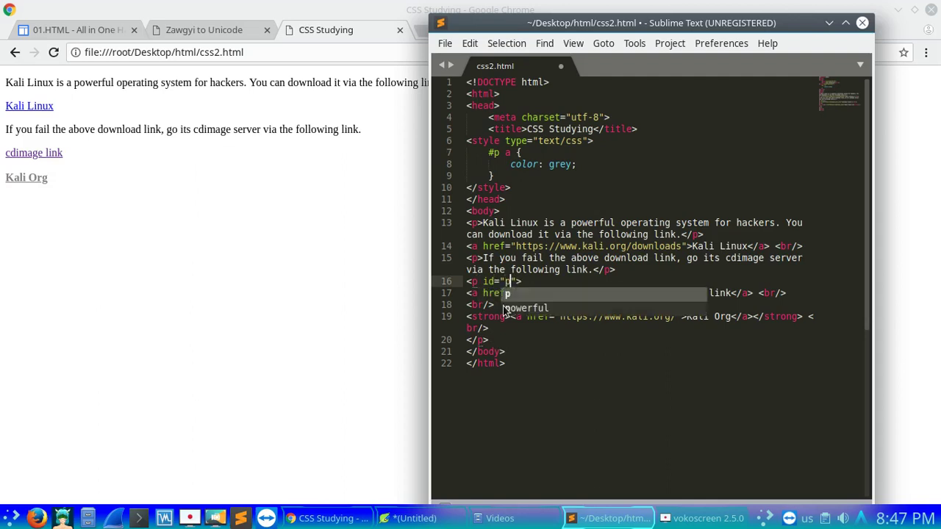
{"action": "key", "text": "Escape"}
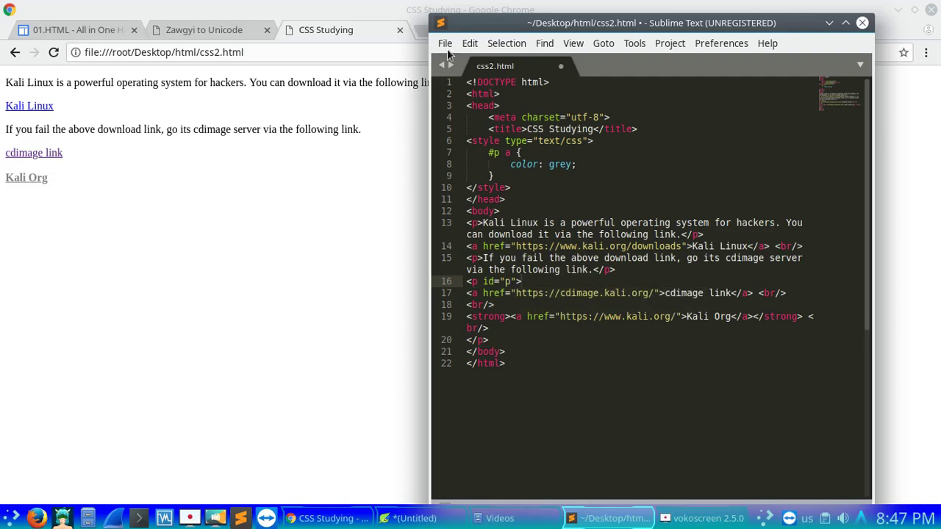
{"action": "left_click", "coordinate": [445, 43]}
{"action": "left_click", "coordinate": [471, 174]}
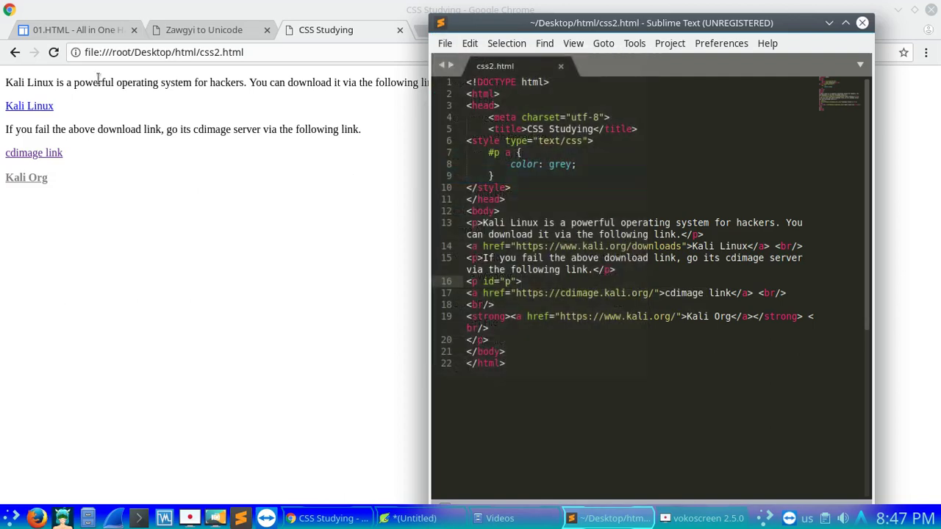
{"action": "left_click", "coordinate": [54, 52]}
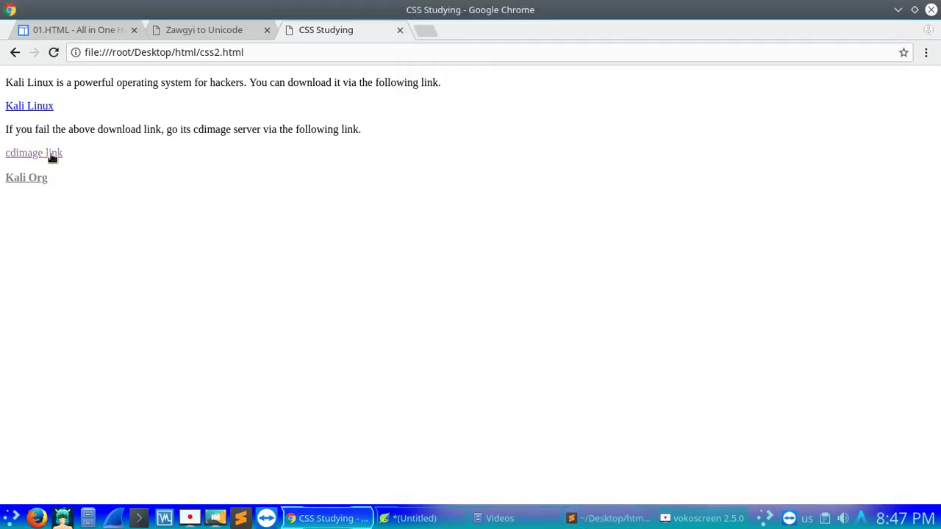
{"action": "left_click", "coordinate": [607, 519]}
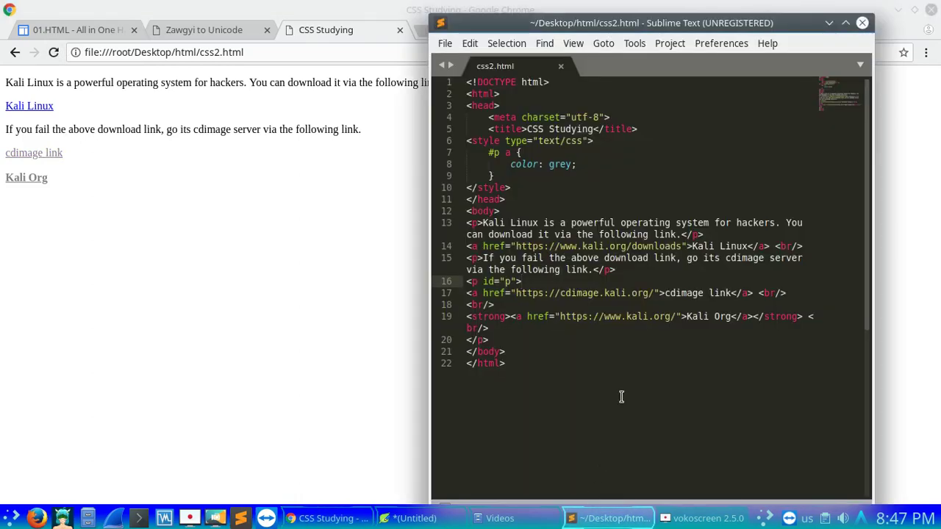
{"action": "type", "text": "a"}
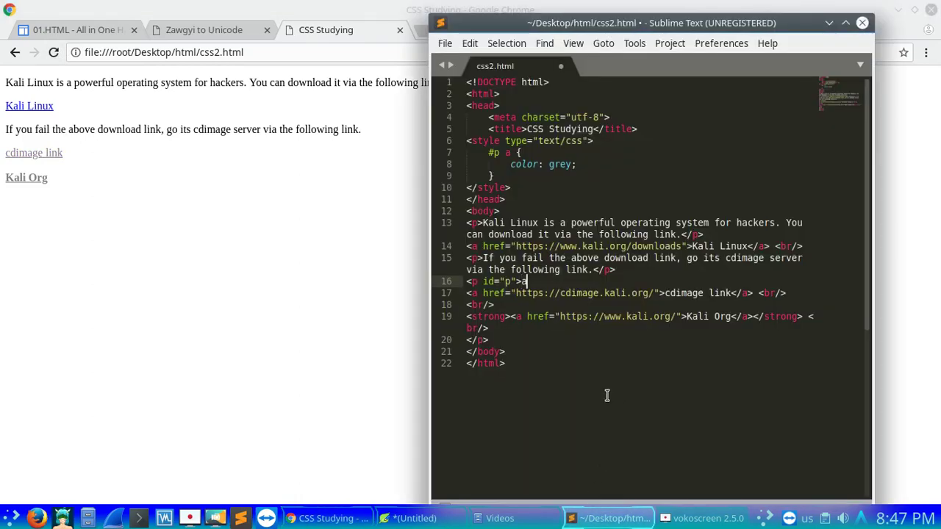
{"action": "key", "text": "BackSpace"}
{"action": "left_click", "coordinate": [489, 152]}
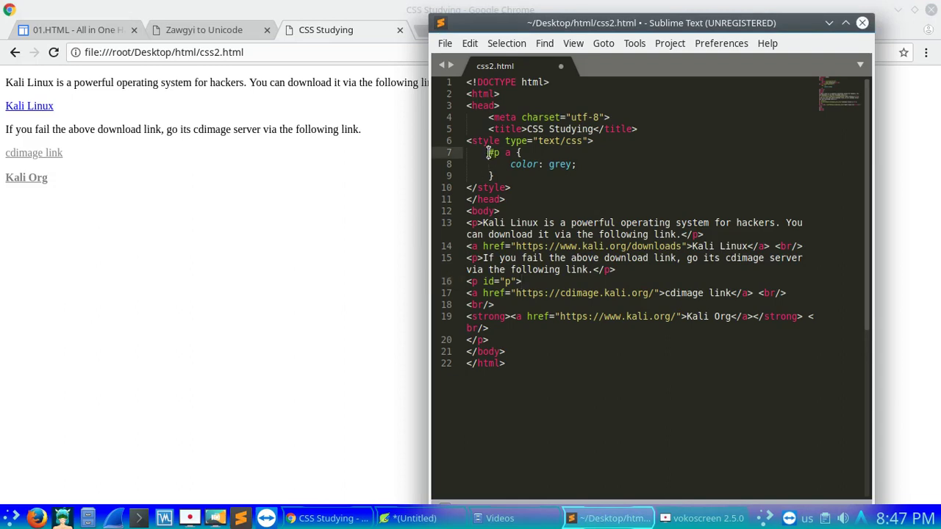